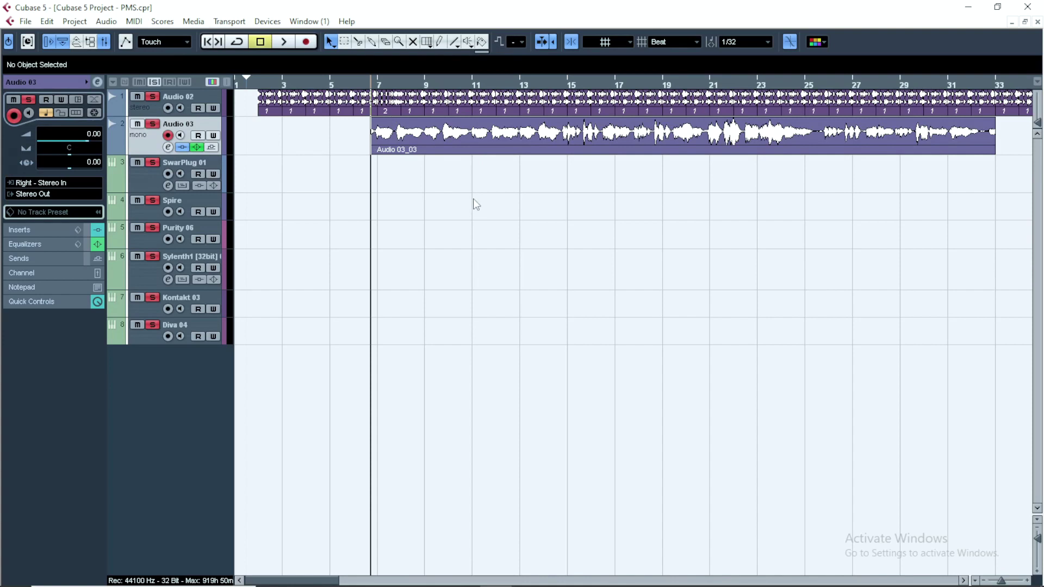
# Listen to the Audio 03 vocal clip with the rhythm track from about bar 7.
pyautogui.press('space')
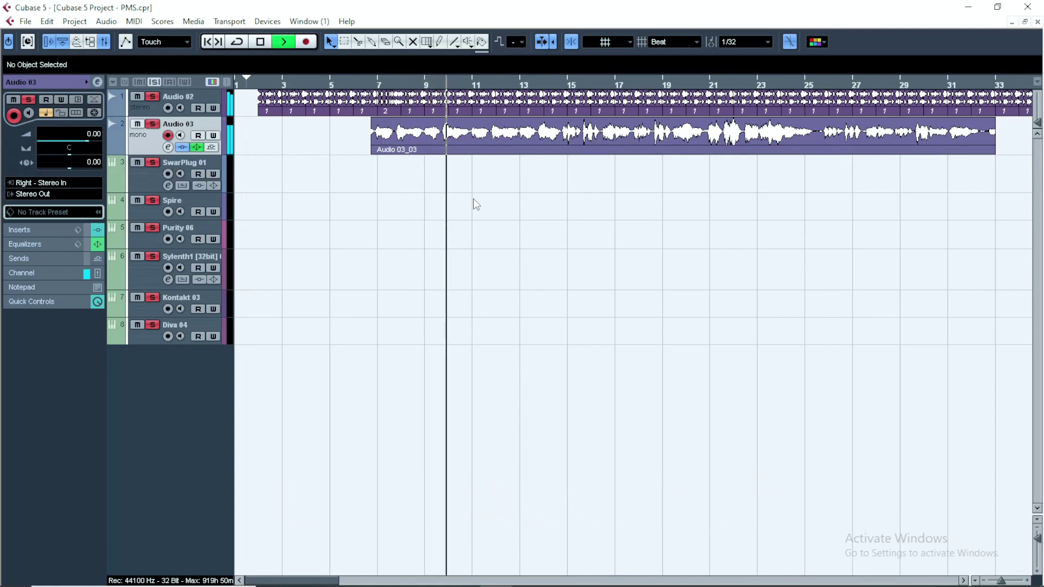
pyautogui.press('space')
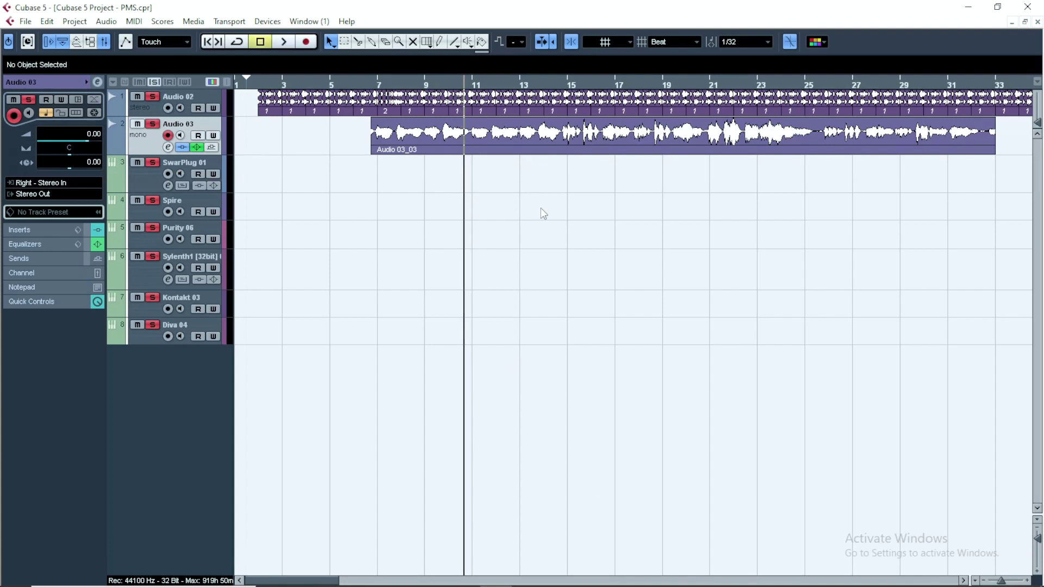
pyautogui.press('g')
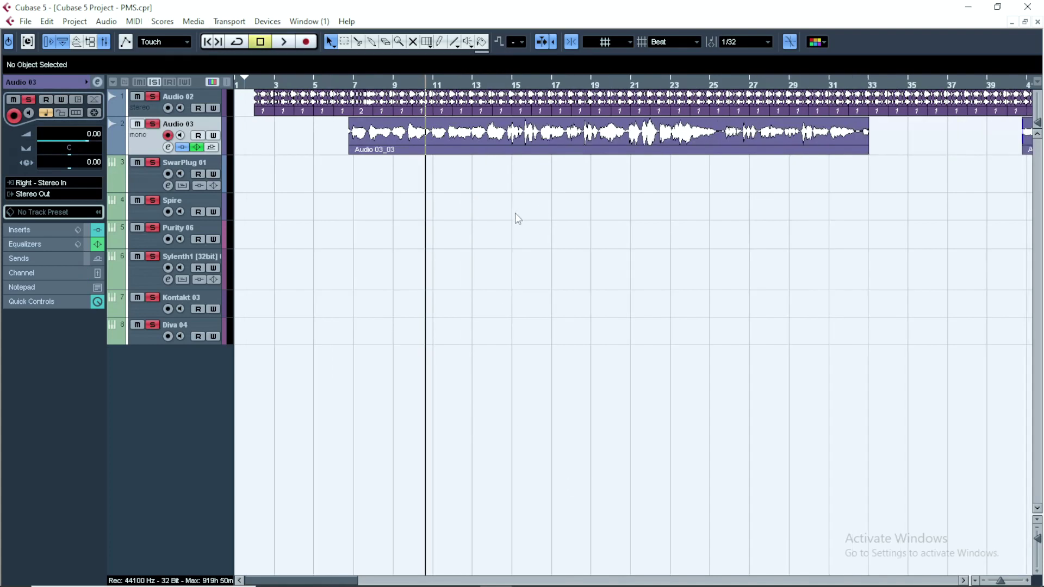
# Audition SwarPlug's Sitar on the SwarPlug 01 track, both alone and over playback from the rhythm's start.
pyautogui.click(145, 182)
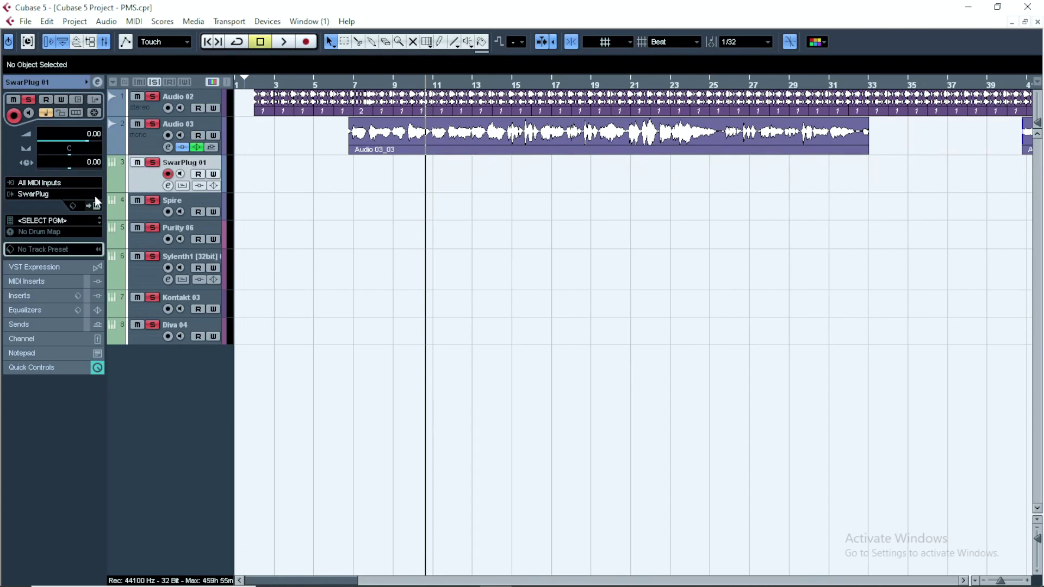
pyautogui.click(97, 205)
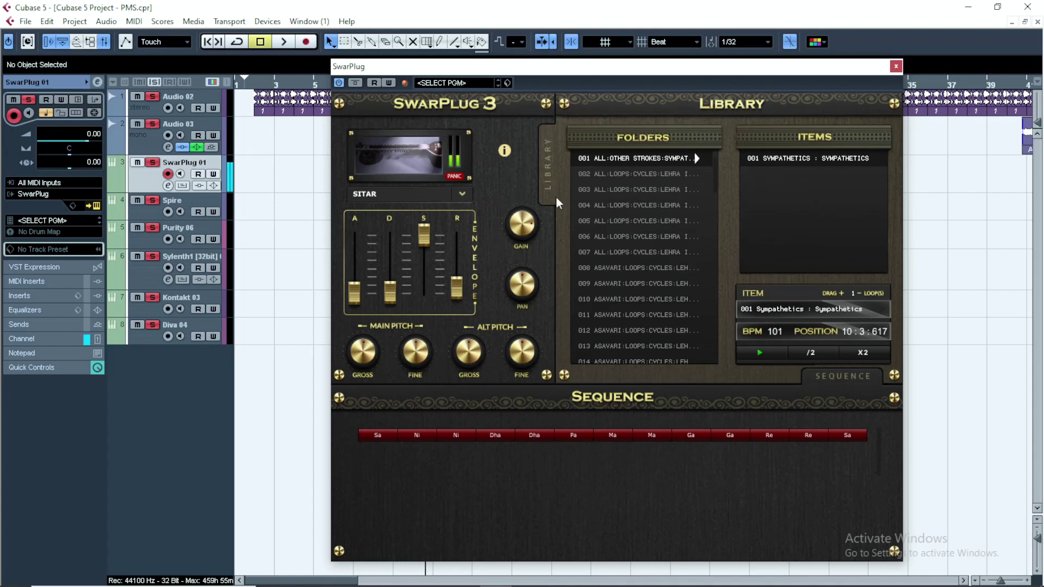
pyautogui.click(895, 67)
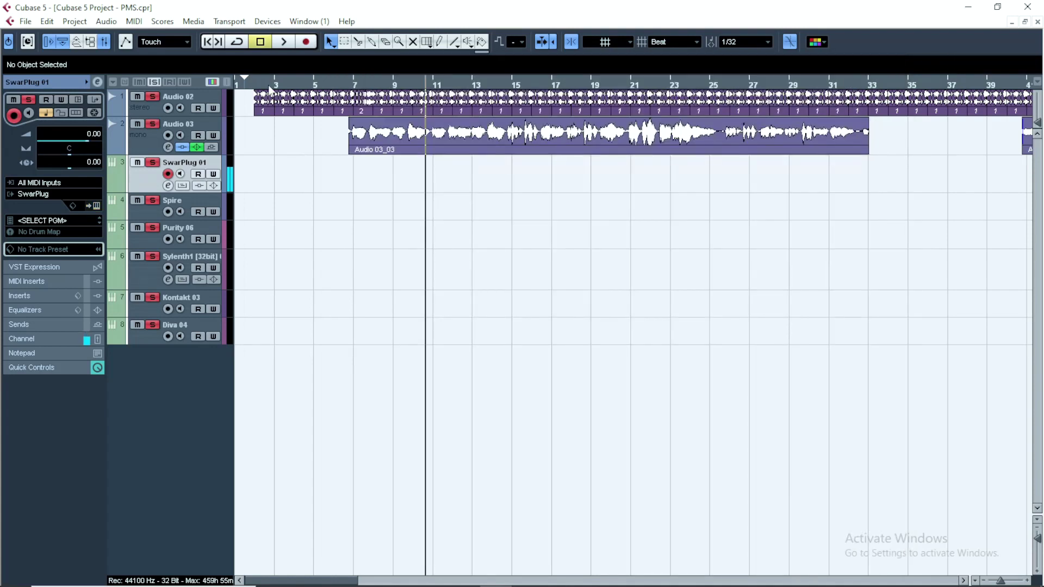
pyautogui.click(249, 86)
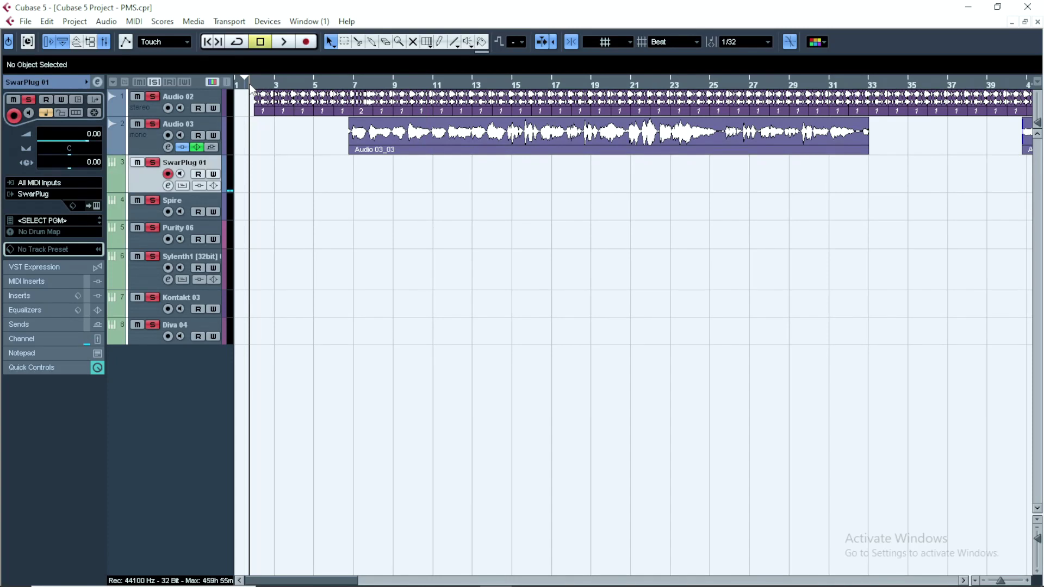
pyautogui.press('space')
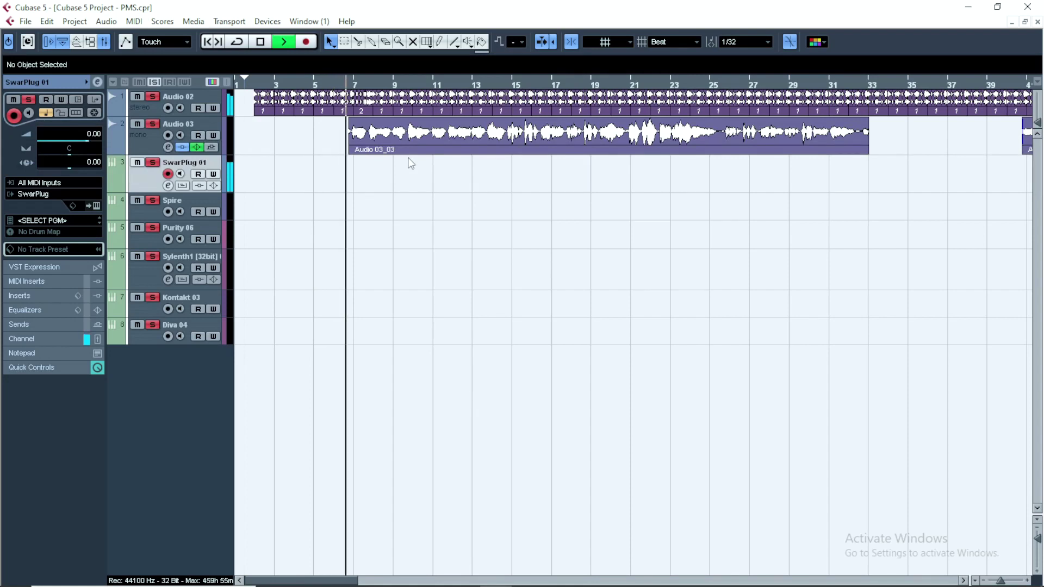
pyautogui.press('space')
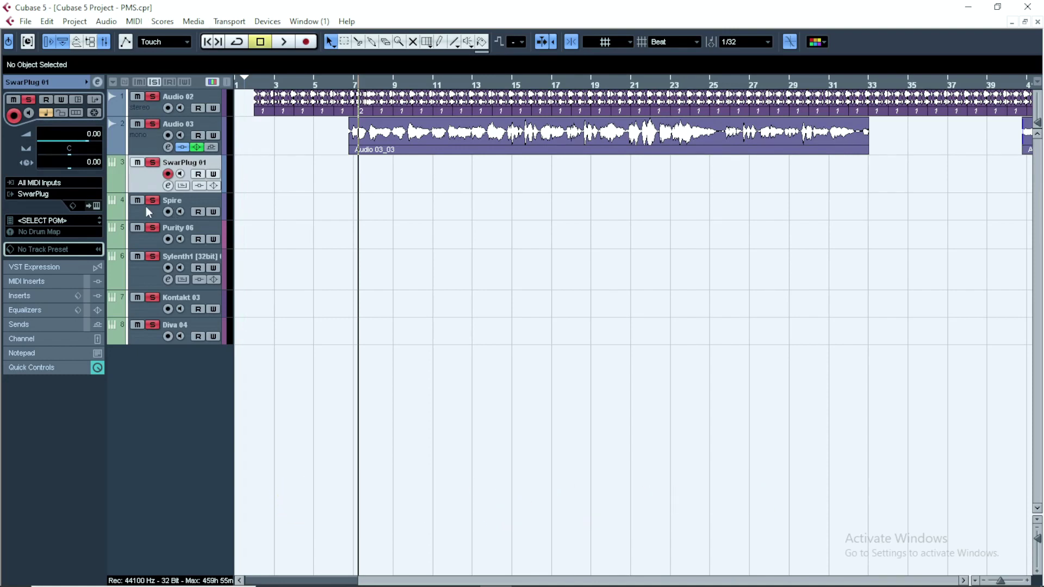
# Load the Shehnai instrument in SwarPlug on the SwarPlug 01 track and move its window below the timeline ruler.
pyautogui.click(96, 205)
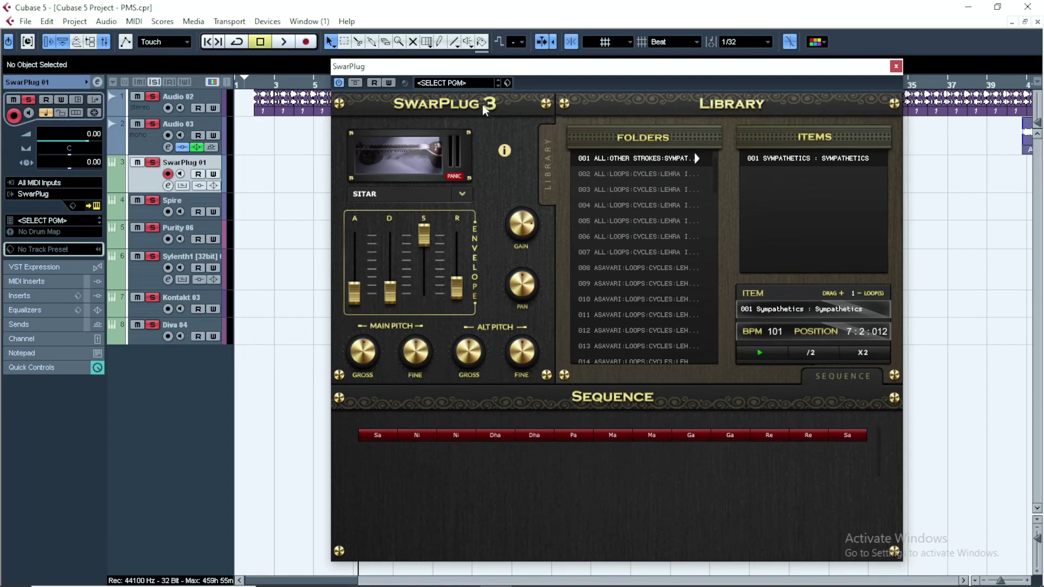
pyautogui.click(462, 194)
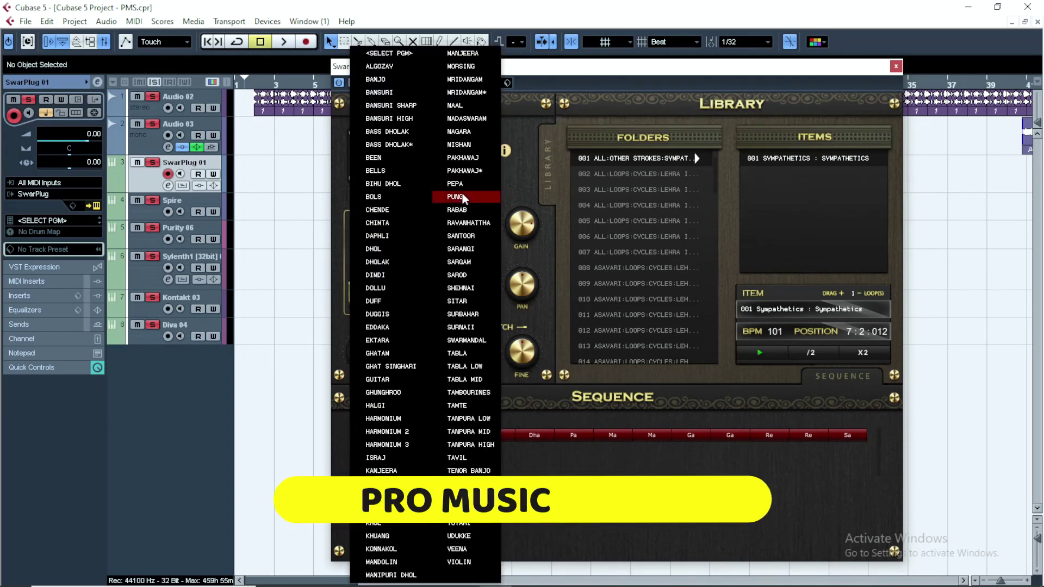
pyautogui.click(483, 286)
pyautogui.moveTo(468, 69); pyautogui.dragTo(560, 105)
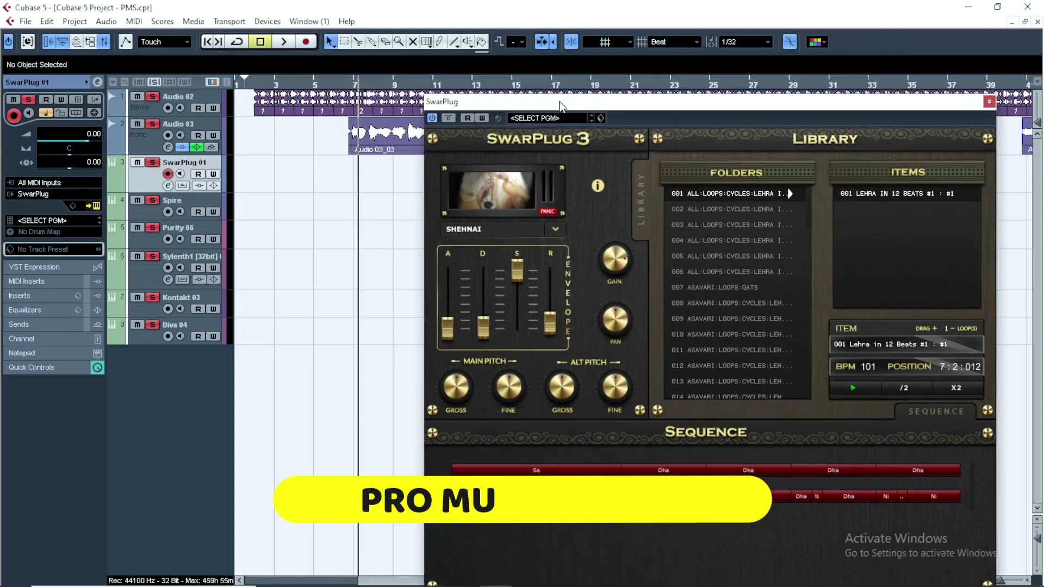
# Play the project from near its beginning to audition the Shehnai sound over the rhythm.
pyautogui.click(253, 88)
pyautogui.press('h')
pyautogui.press('space')
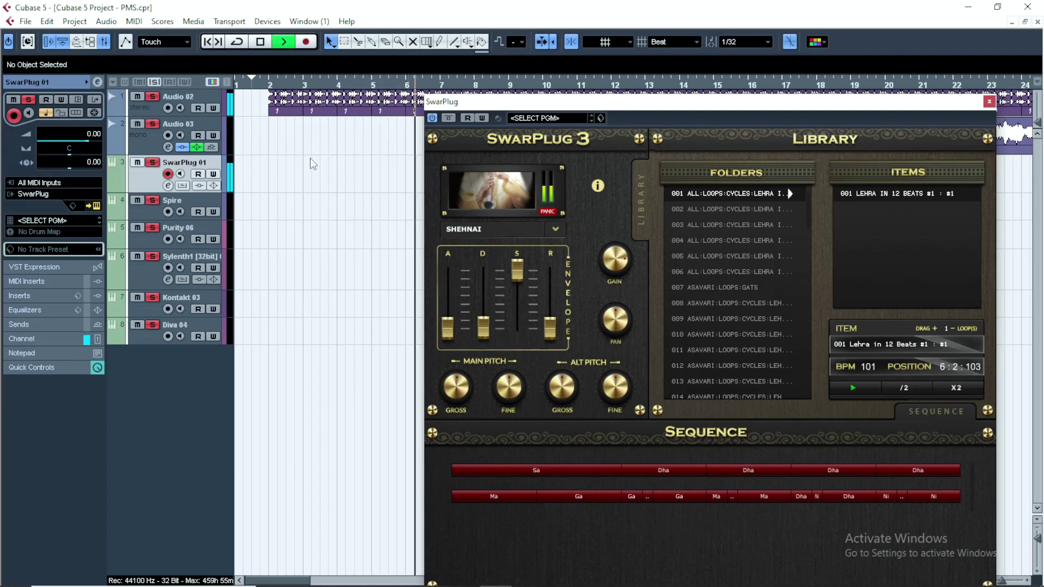
pyautogui.press('space')
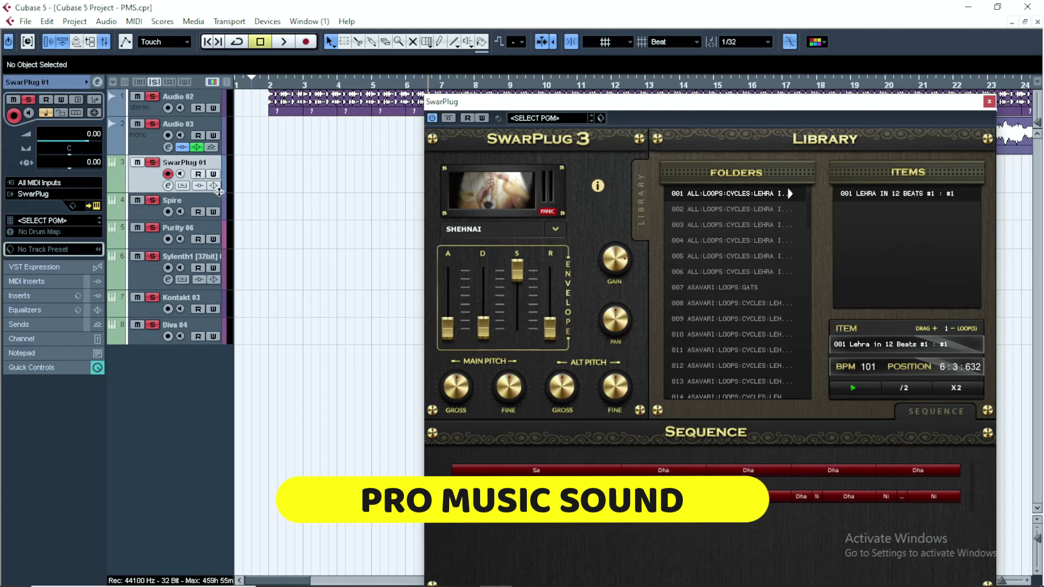
# Select the Spire track and audition its sound over the playing rhythm.
pyautogui.click(208, 197)
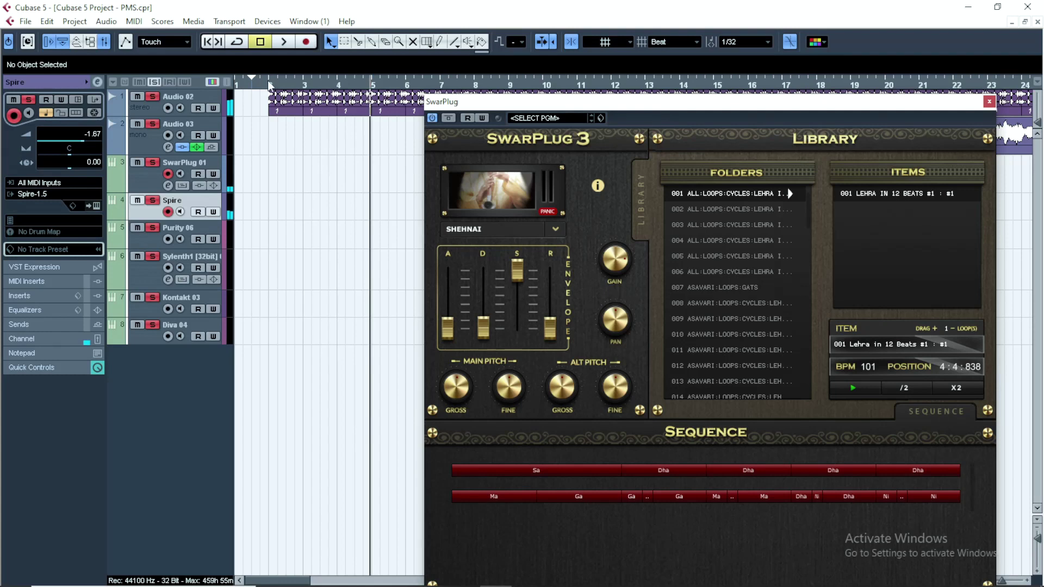
pyautogui.press('space')
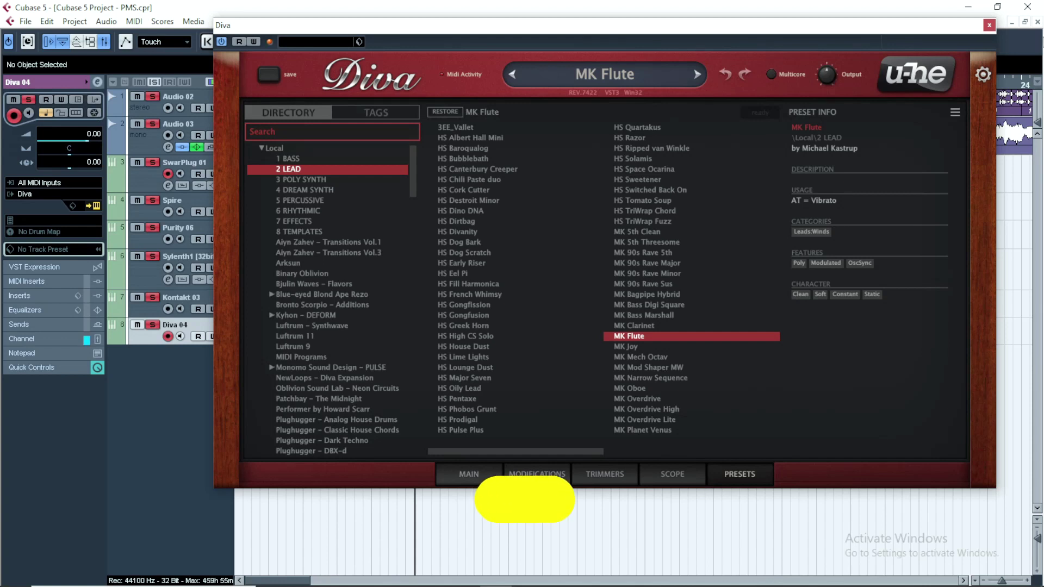
# Place the Diva window below the audio tracks, audition the MK Flute preset over the vocal playback, and close Diva.
pyautogui.moveTo(429, 25); pyautogui.dragTo(506, 23)
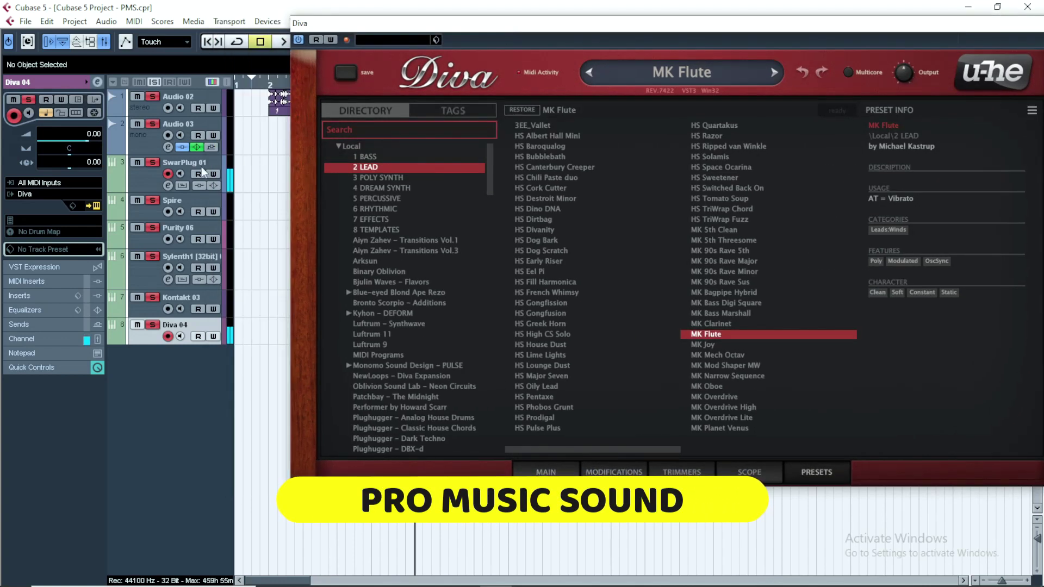
pyautogui.moveTo(1033, 30); pyautogui.dragTo(777, 77)
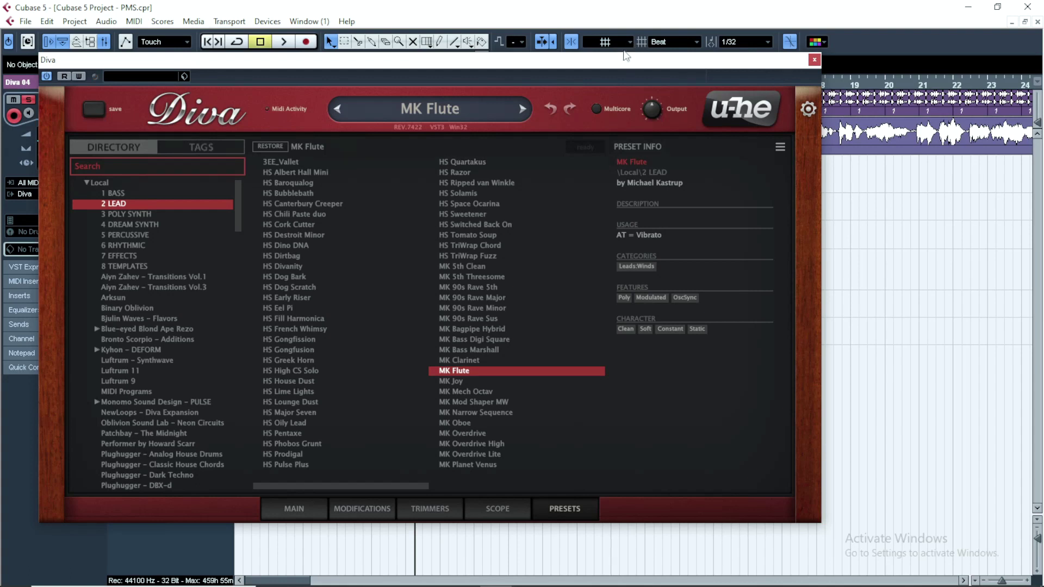
pyautogui.moveTo(624, 62); pyautogui.dragTo(782, 162)
pyautogui.press('space')
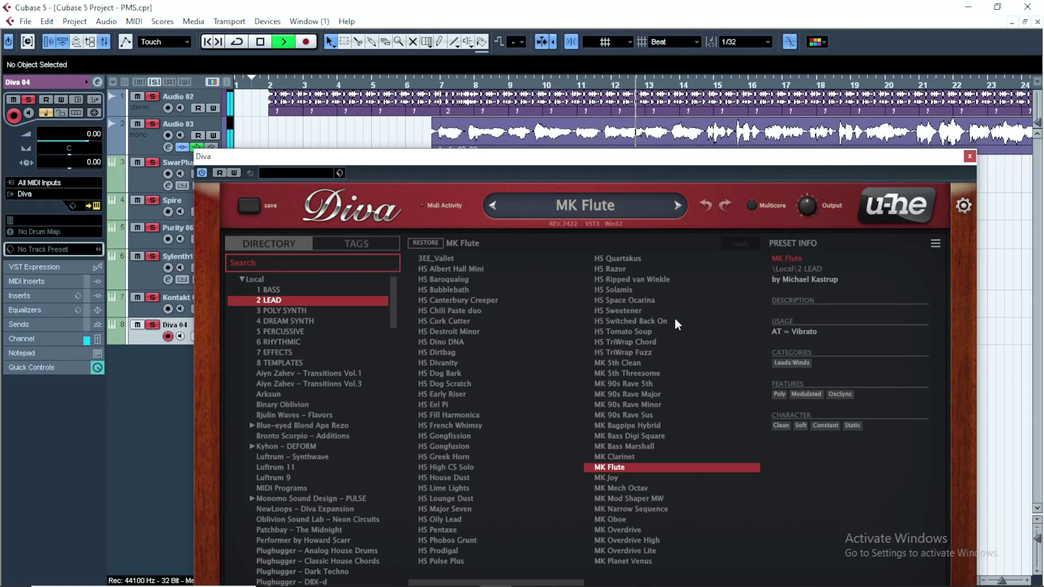
pyautogui.press('space')
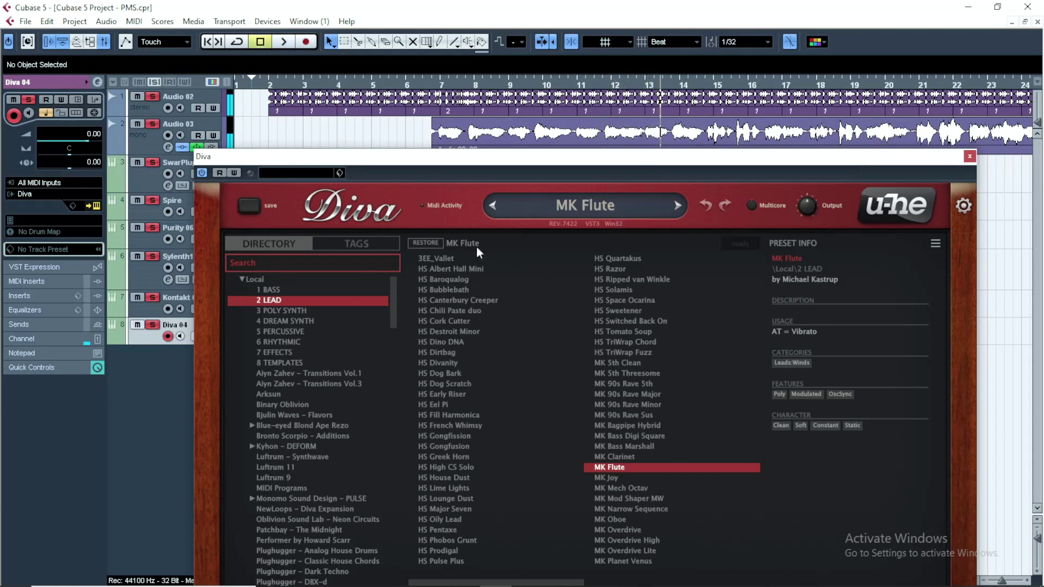
pyautogui.click(969, 156)
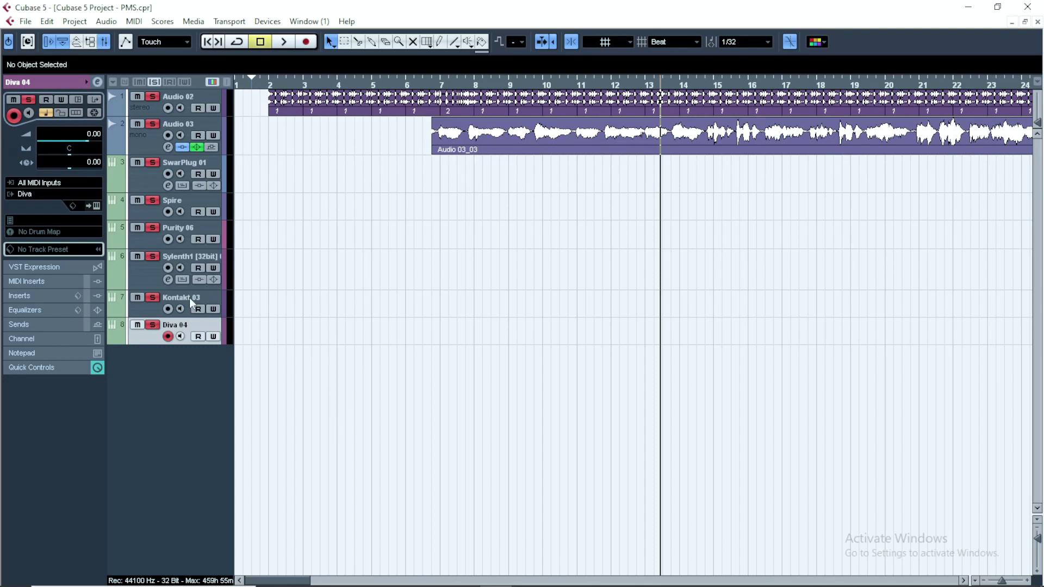
# Audition Purity's Pipetek organ preset on the Purity 06 track, both alone and over project playback.
pyautogui.click(184, 224)
pyautogui.click(96, 206)
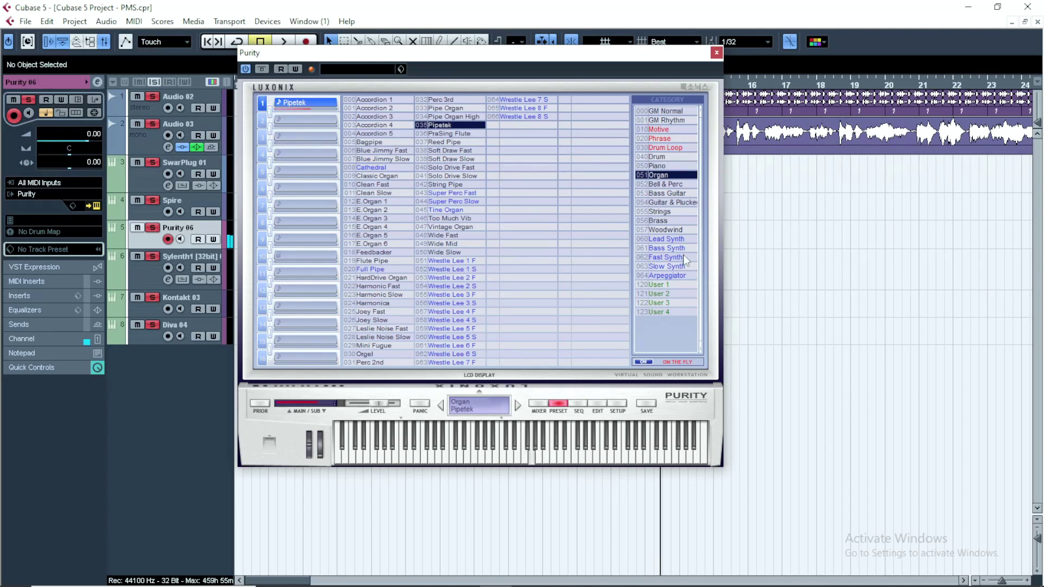
pyautogui.click(717, 53)
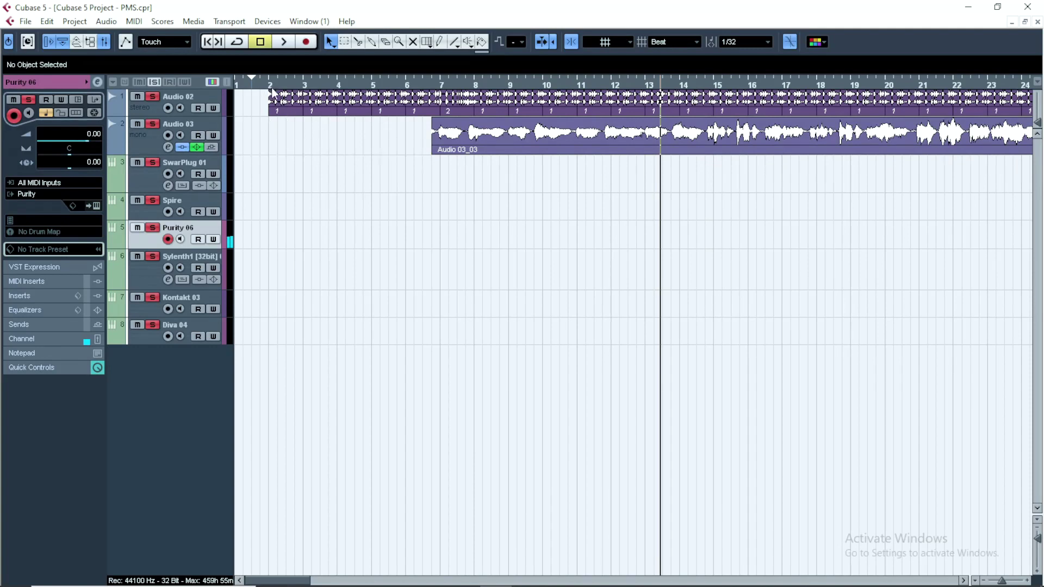
pyautogui.click(132, 227)
pyautogui.moveTo(305, 64); pyautogui.dragTo(381, 191)
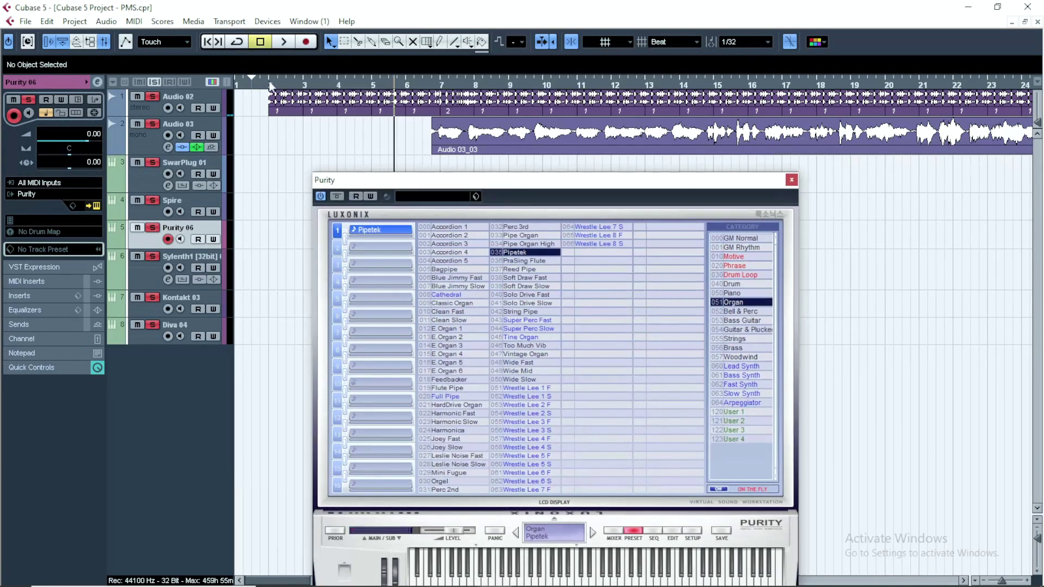
pyautogui.press('space')
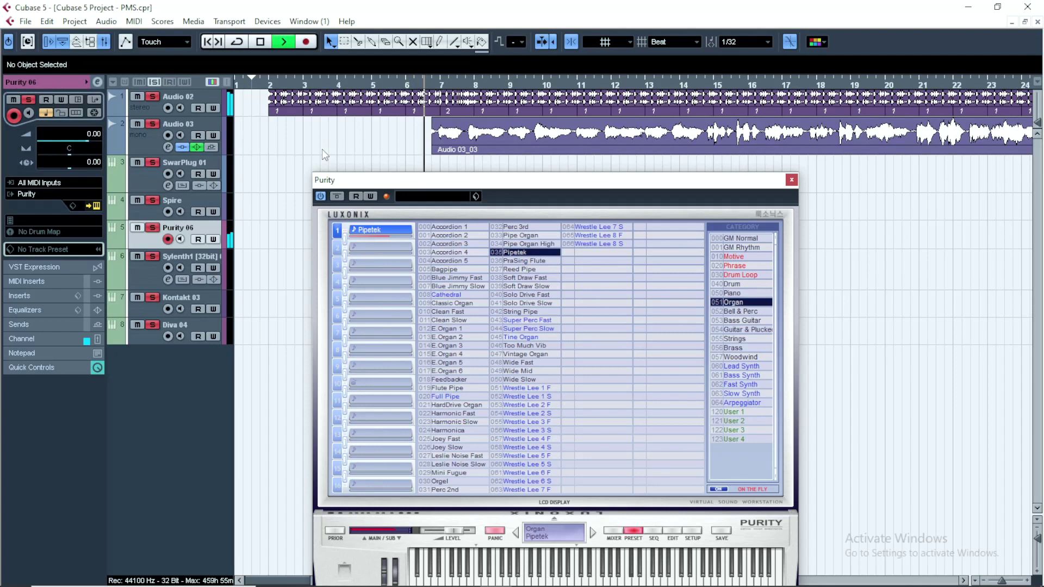
pyautogui.press('space')
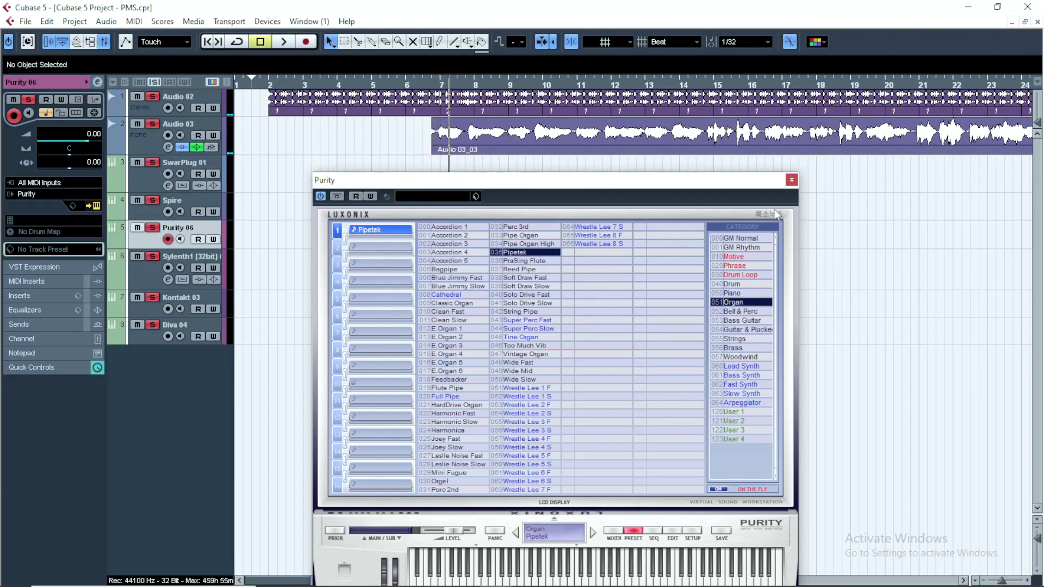
pyautogui.click(792, 180)
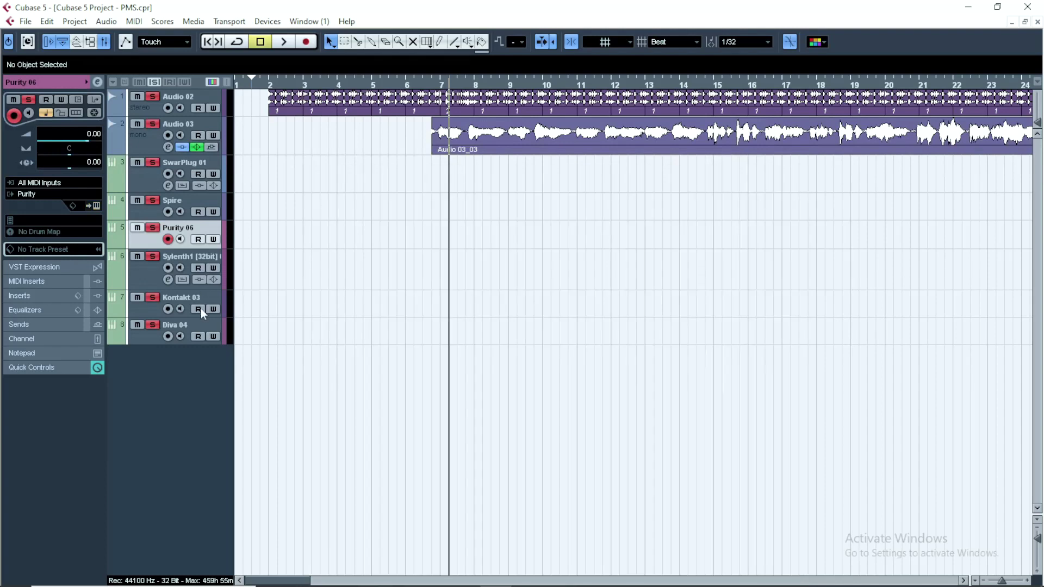
# Open Sylenth1 on its track to audition the KEY Glassy preset, close it, and select the Kontakt 03 track.
pyautogui.click(142, 277)
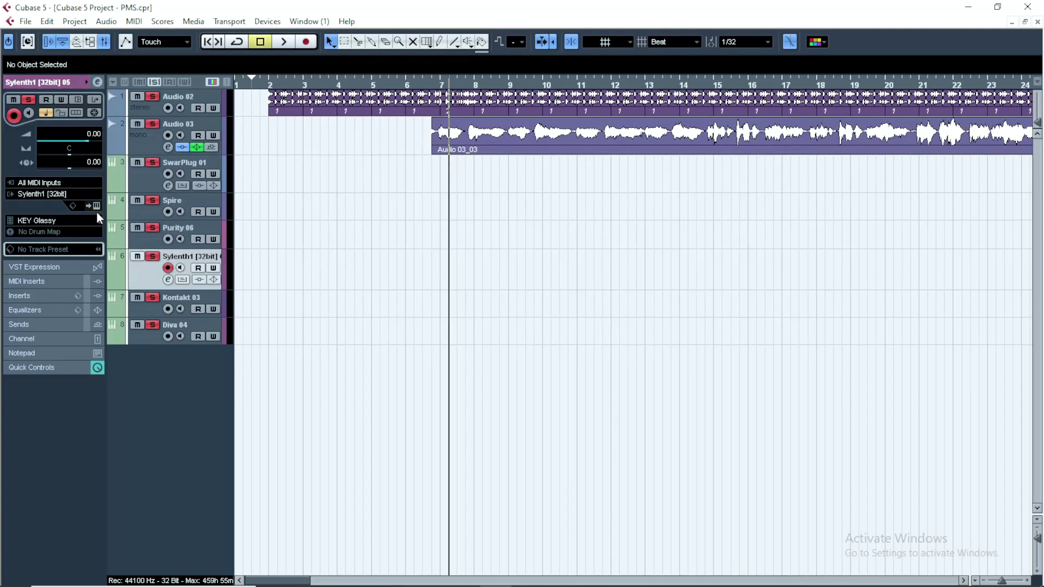
pyautogui.click(96, 209)
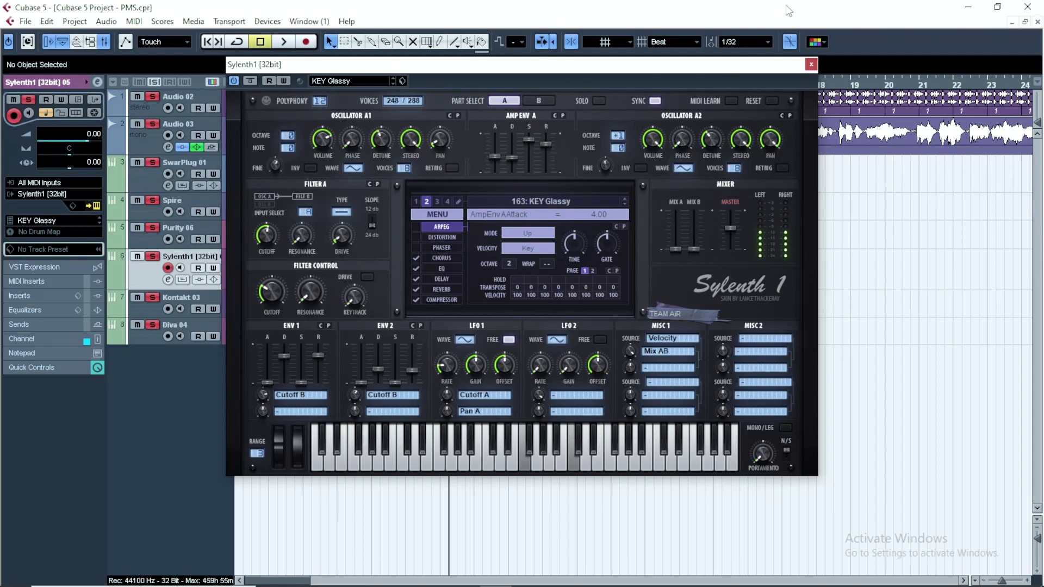
pyautogui.click(811, 65)
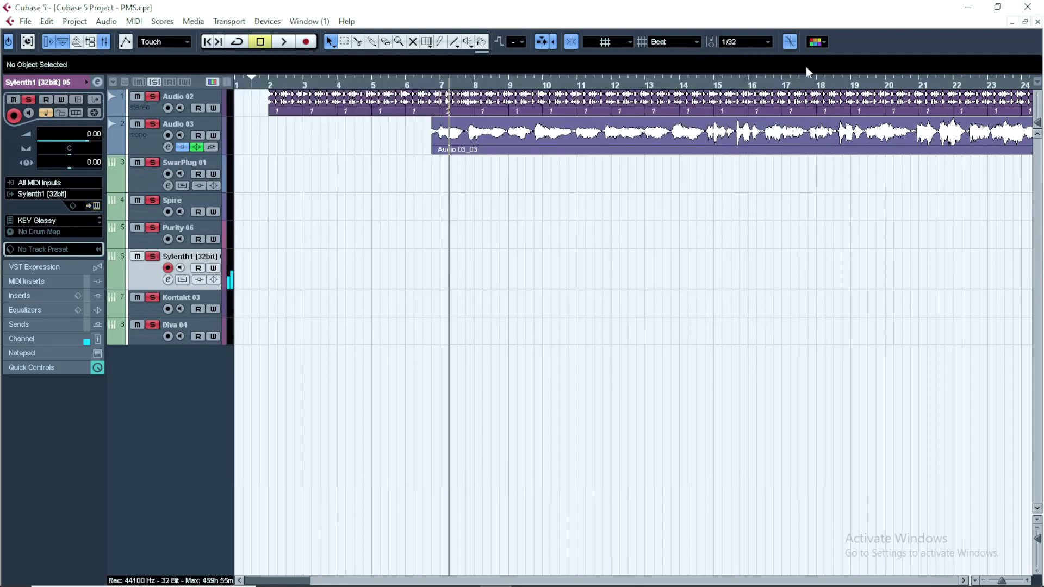
pyautogui.click(187, 299)
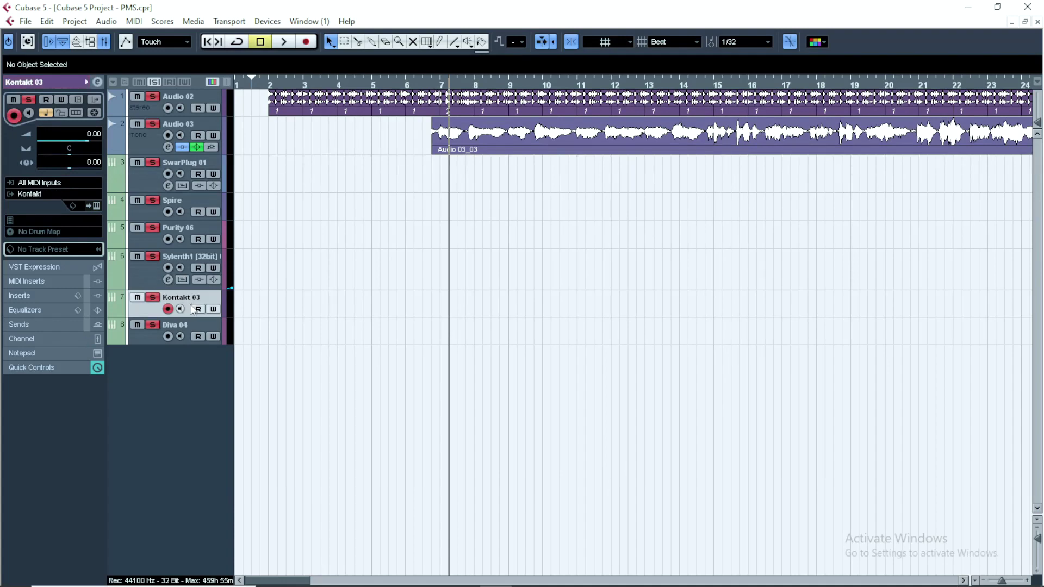
# Open SwarPlug on the SwarPlug 01 track, move its window up, and load the Harmonium 2 instrument.
pyautogui.click(145, 182)
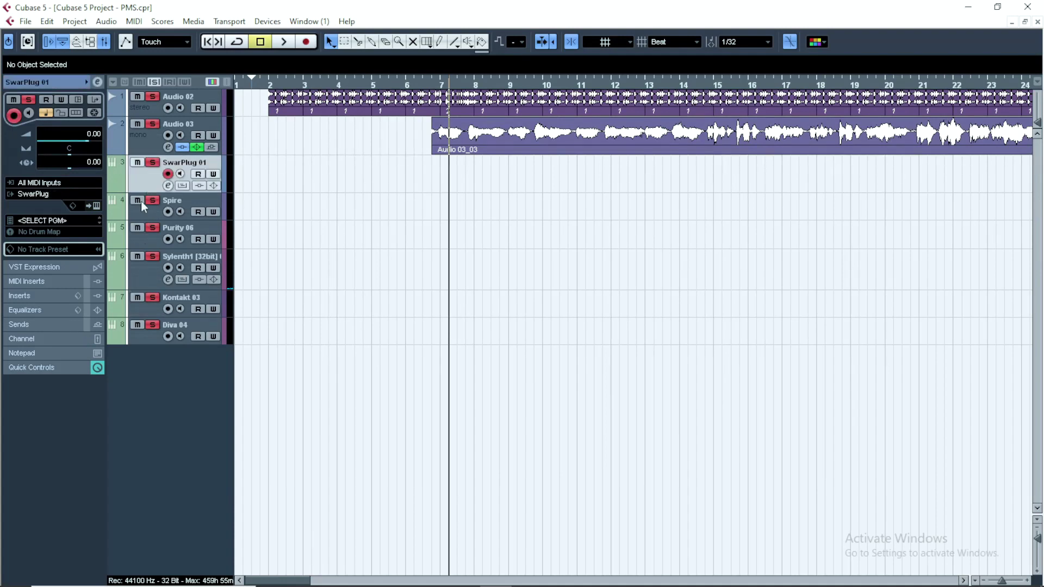
pyautogui.click(95, 206)
pyautogui.moveTo(609, 109); pyautogui.dragTo(548, 36)
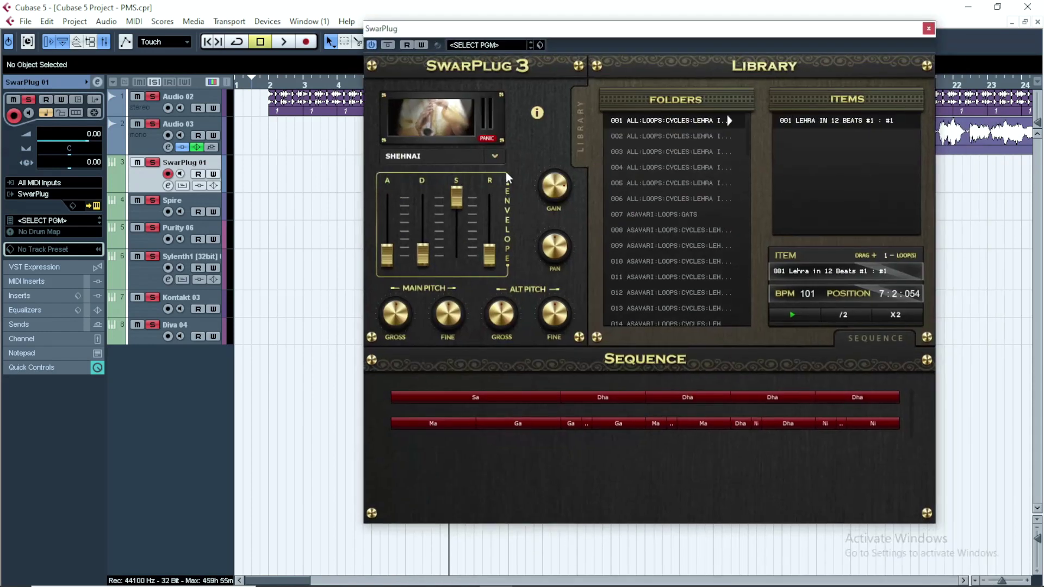
pyautogui.click(491, 157)
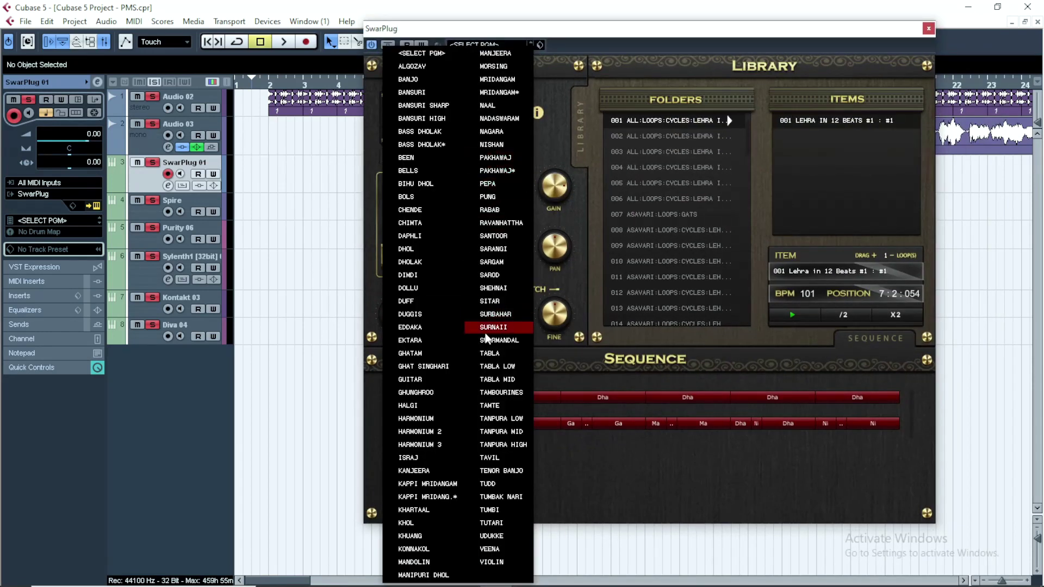
pyautogui.click(449, 429)
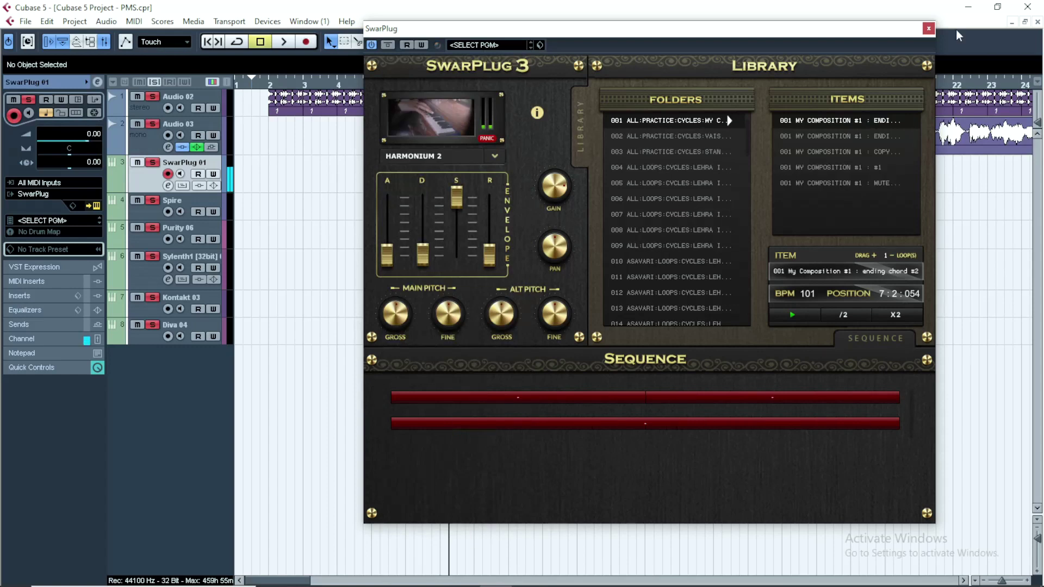
# Close SwarPlug and audition its Harmonium 2 sound over project playback started from bar 2, stopping playback just past bar 6.
pyautogui.click(929, 29)
pyautogui.click(270, 83)
pyautogui.press('space')
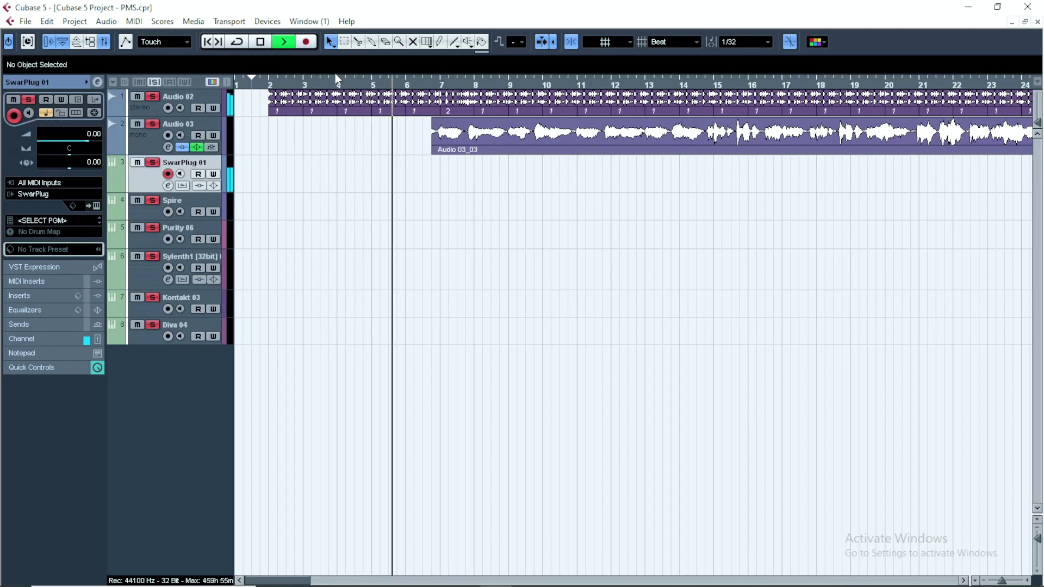
pyautogui.press('space')
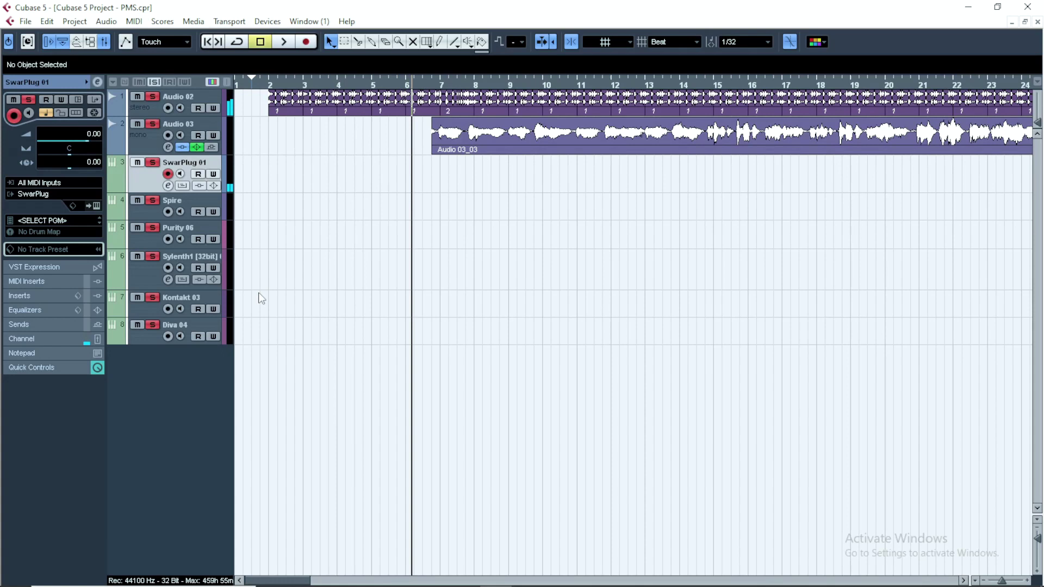
# Reopen SwarPlug on the SwarPlug 01 track, load and audition the Banjo instrument, and close the plug-in.
pyautogui.click(96, 205)
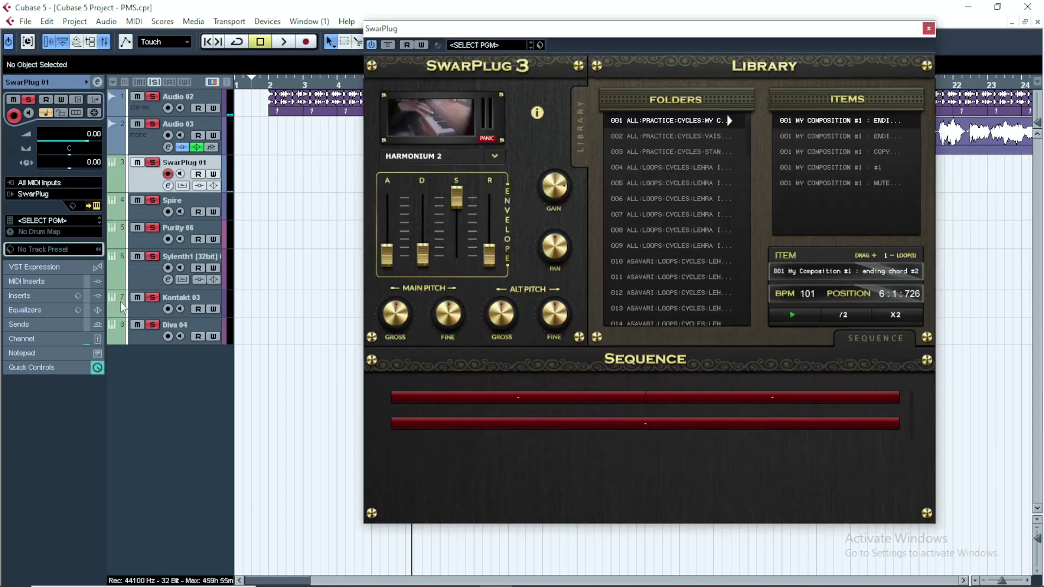
pyautogui.click(495, 158)
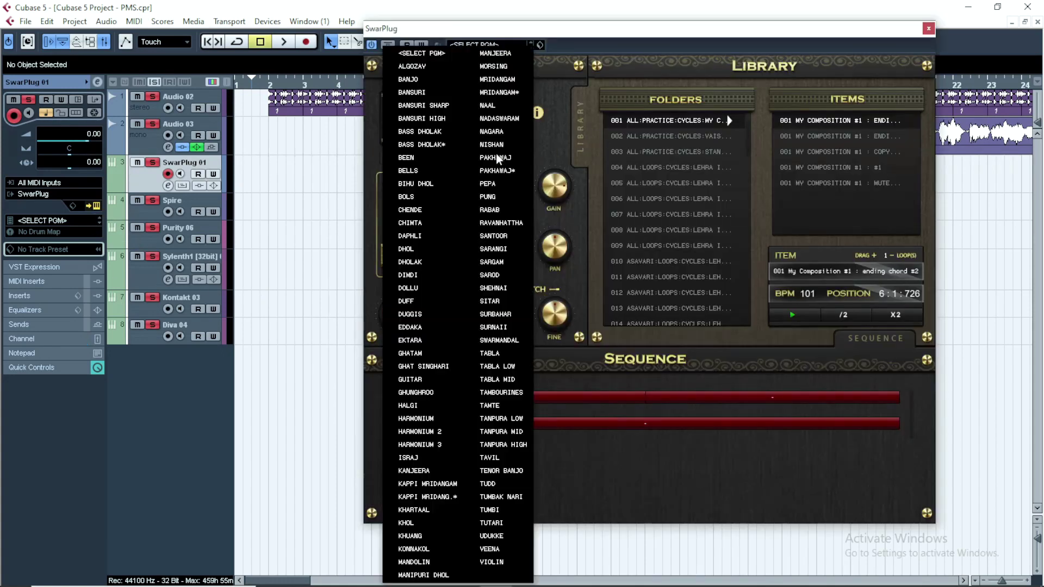
pyautogui.click(414, 80)
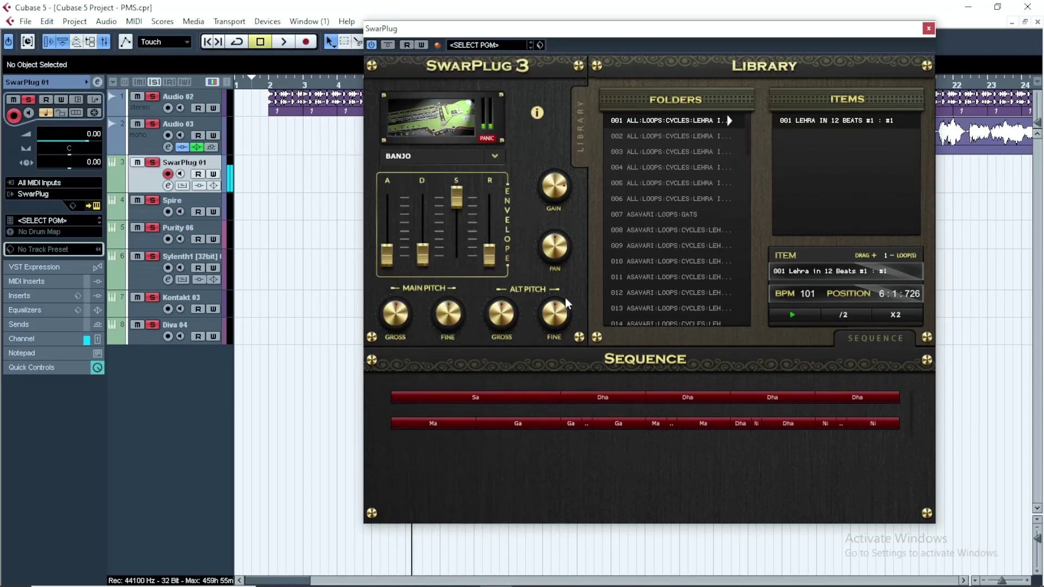
pyautogui.click(928, 29)
# Select the Kontakt 03 track, move Kontakt's window clear of the audio tracks, and audition Strings Ensemble over playback from bar 2.
pyautogui.click(195, 298)
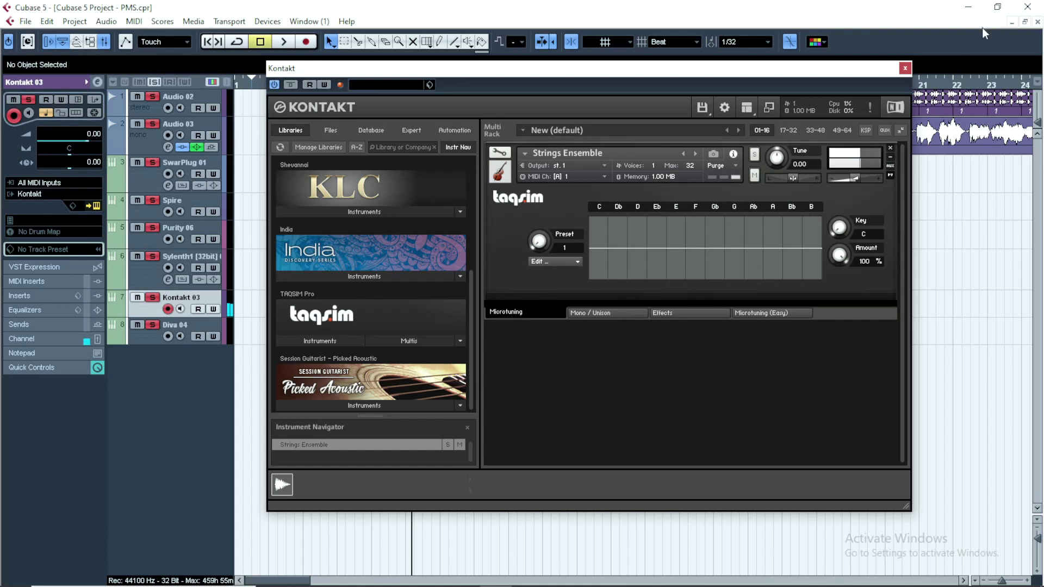
pyautogui.moveTo(862, 71); pyautogui.dragTo(990, 176)
pyautogui.click(268, 83)
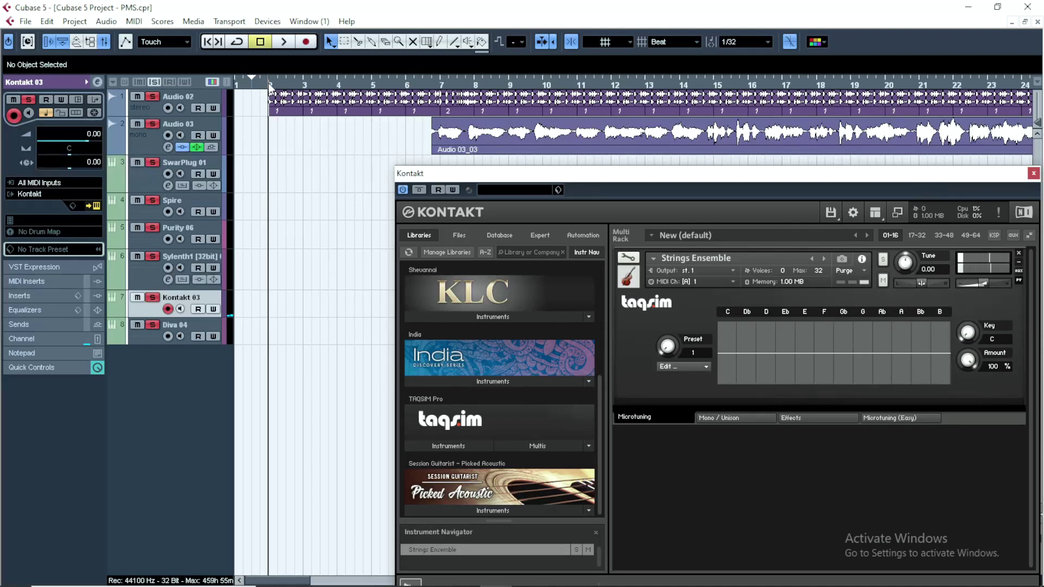
pyautogui.press('space')
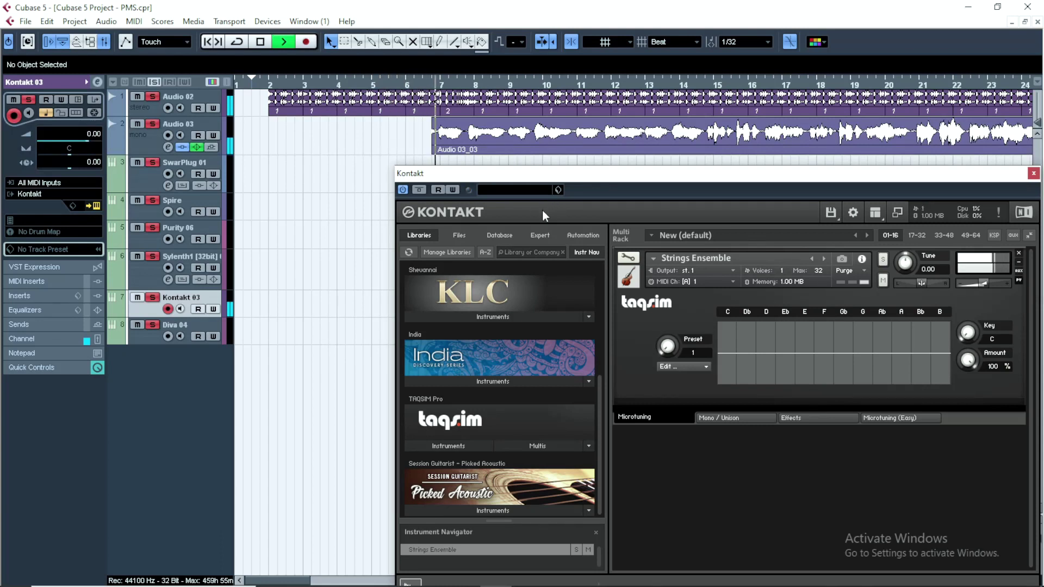
pyautogui.moveTo(592, 175); pyautogui.dragTo(499, 123)
pyautogui.press('space')
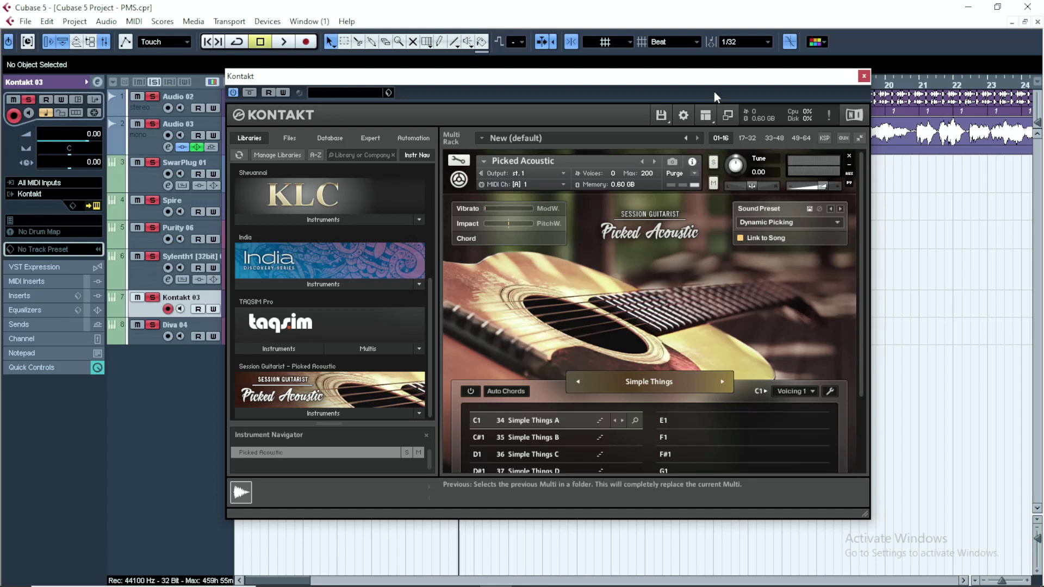
# Close Kontakt and audition the Picked Acoustic guitar over the rhythm and vocal playback from bar 6, stopping past bar 15.
pyautogui.click(864, 77)
pyautogui.click(432, 86)
pyautogui.click(404, 88)
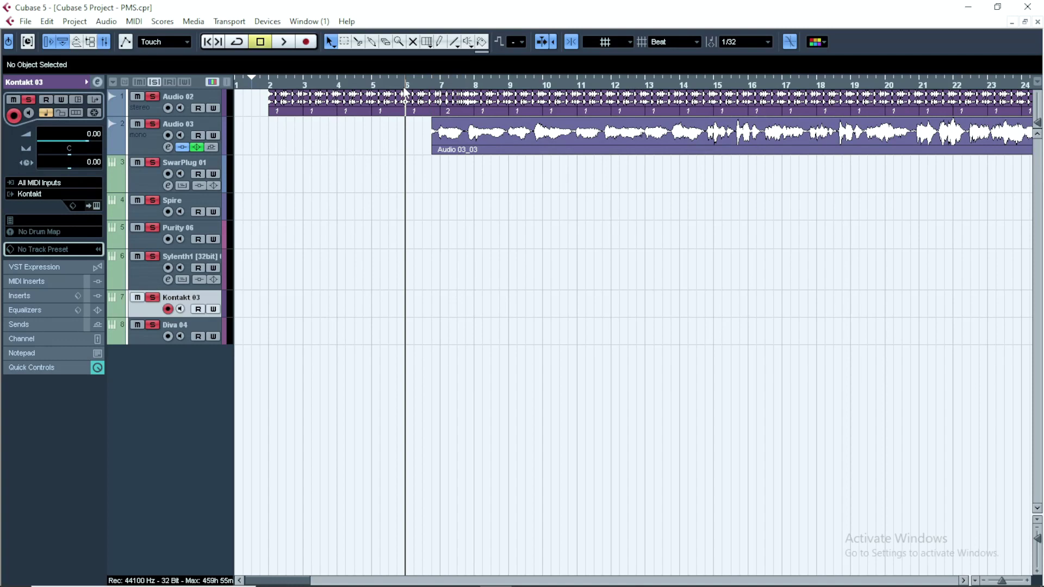
pyautogui.press('space')
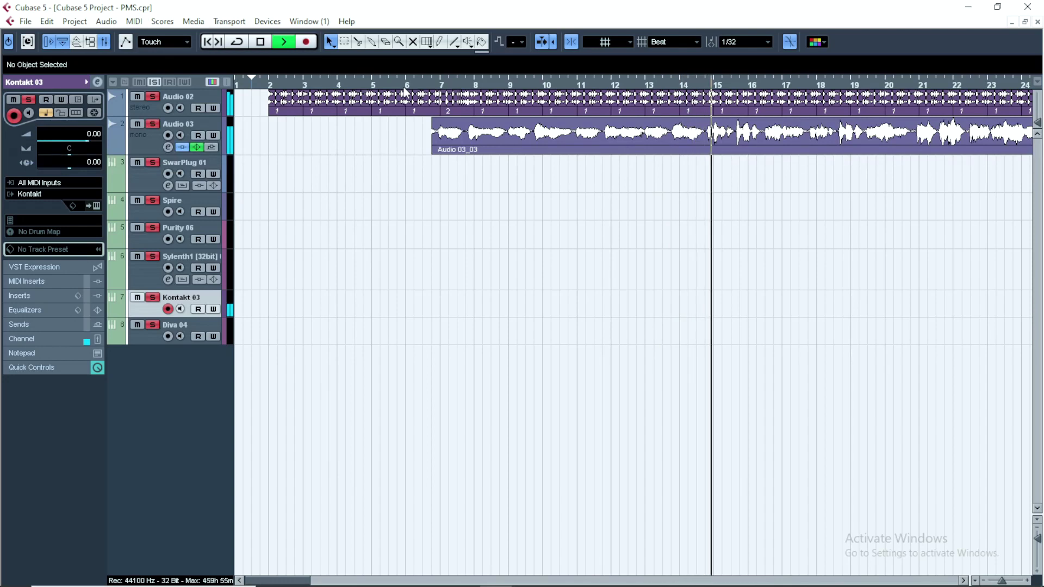
pyautogui.press('space')
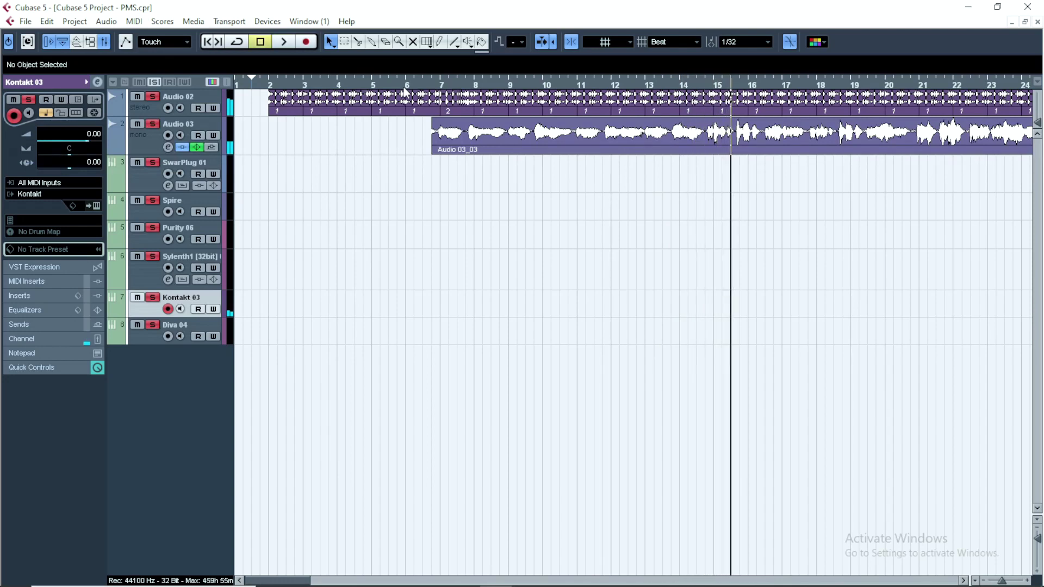